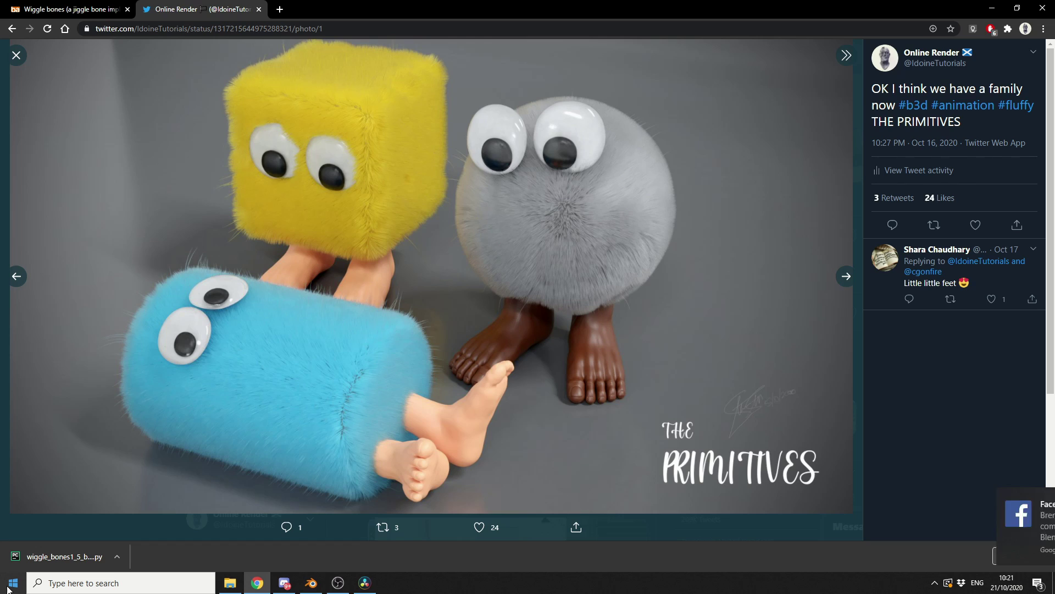
# - Bring up the Wiggle bones add-on thread on blenderartists.org and switch to Blender
pyautogui.click(69, 10)
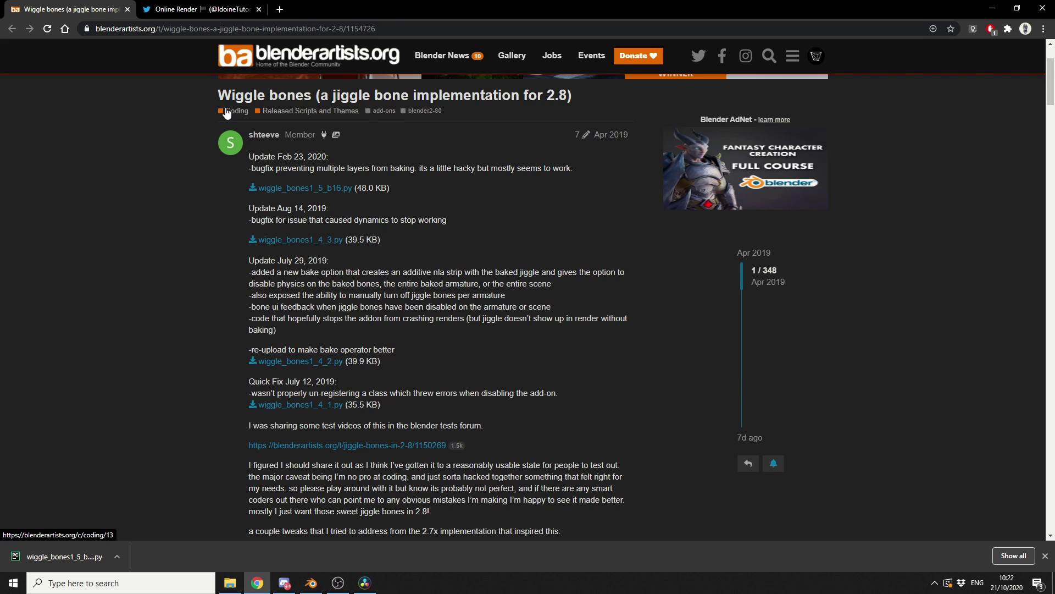
pyautogui.click(311, 583)
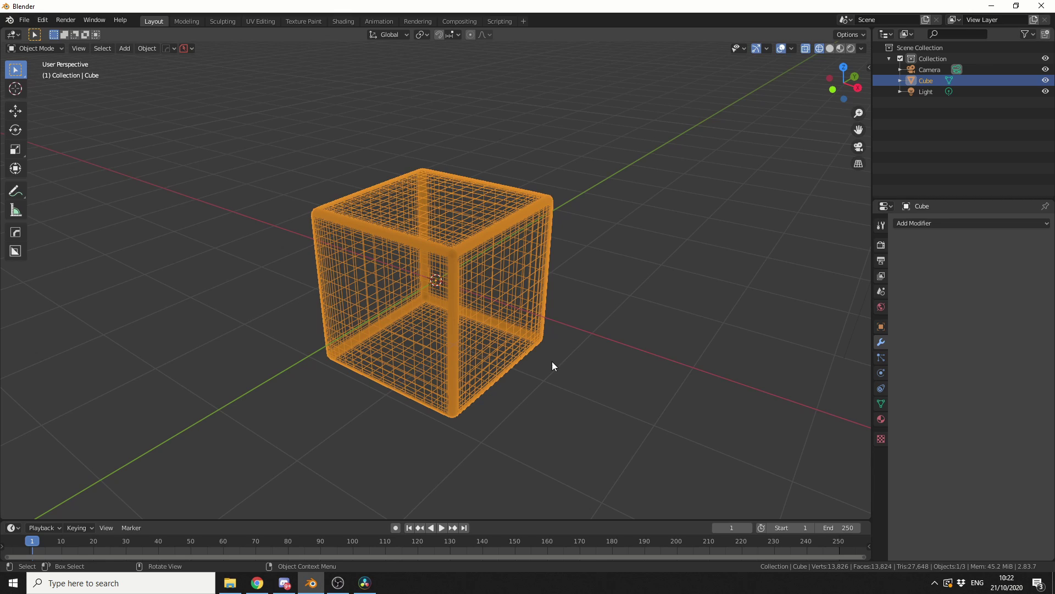
# - Add an armature and move its bone straight down in front view until its tip sits just inside the cube's base
pyautogui.hotkey('shift', 'a')
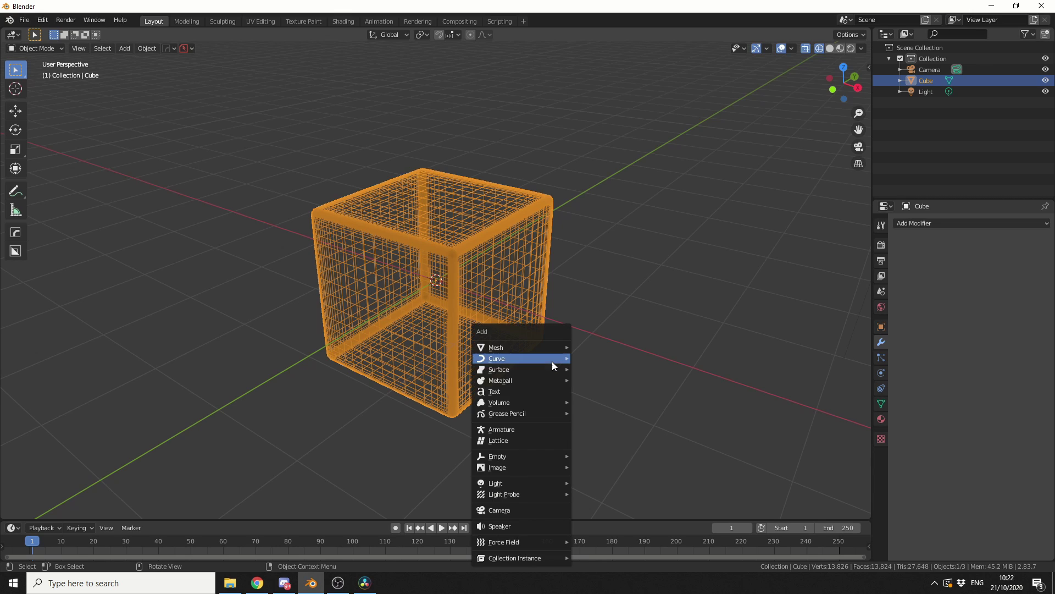
pyautogui.click(539, 427)
pyautogui.press('Tab')
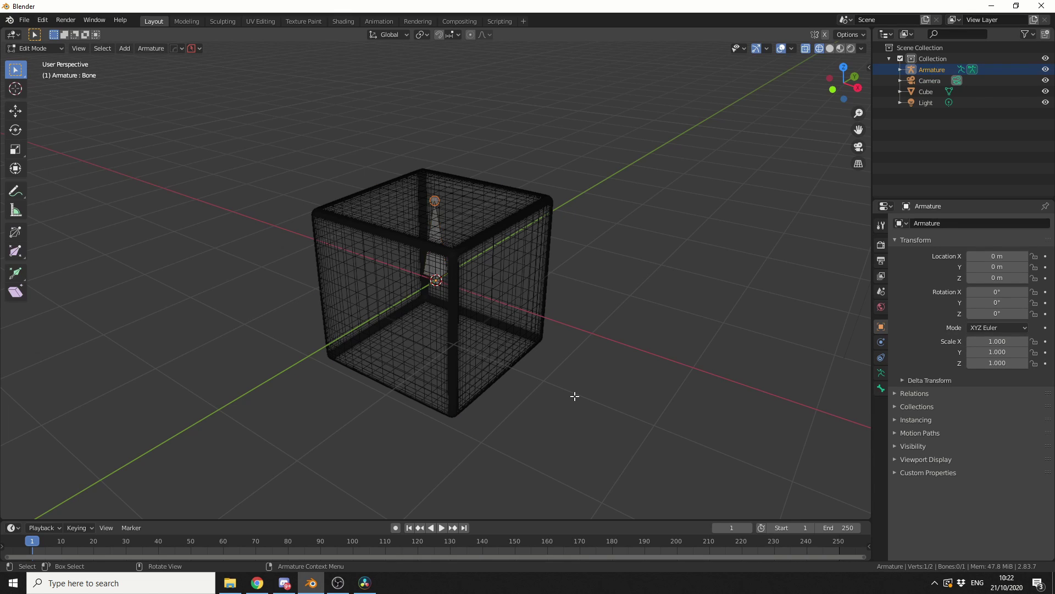
pyautogui.press('KP_1')
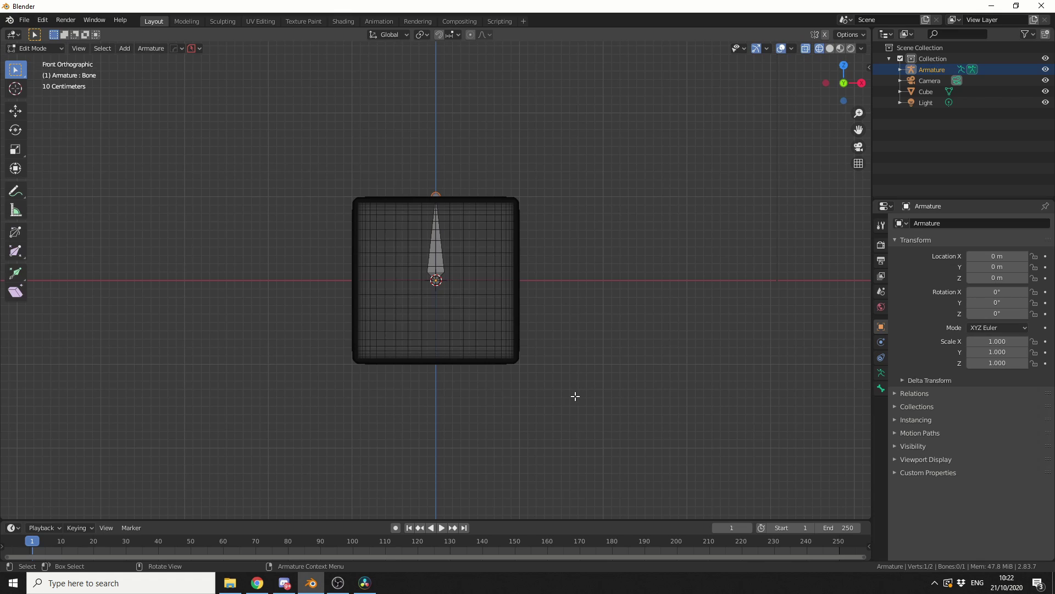
pyautogui.press('a')
pyautogui.click(15, 111)
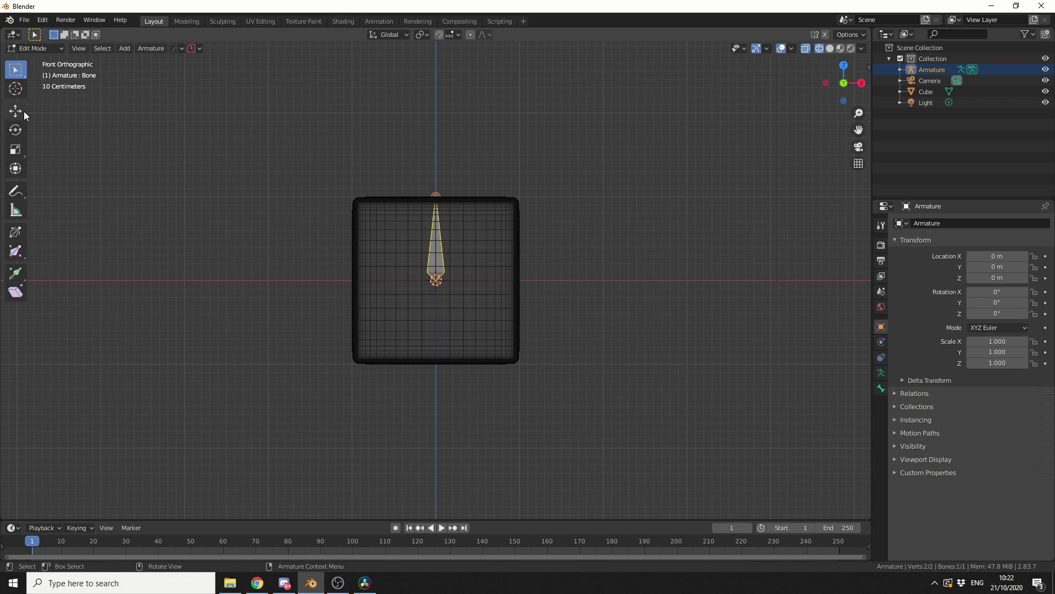
pyautogui.moveTo(436, 195); pyautogui.dragTo(441, 360)
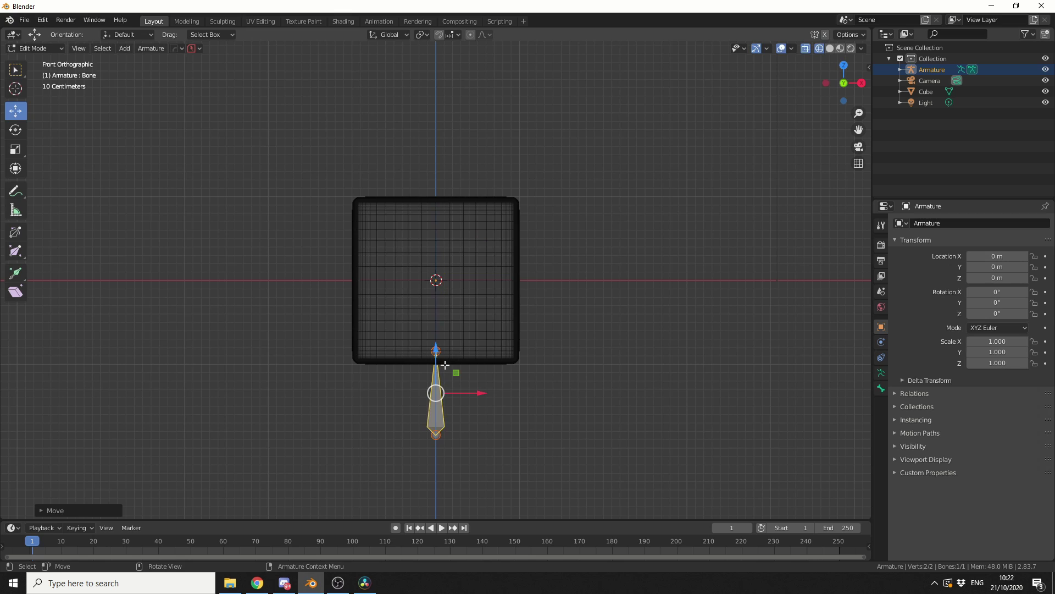
# - Extrude two more bones upward from the bone's tip, one to about the cube's centre and one to just above its top face
pyautogui.click(436, 350)
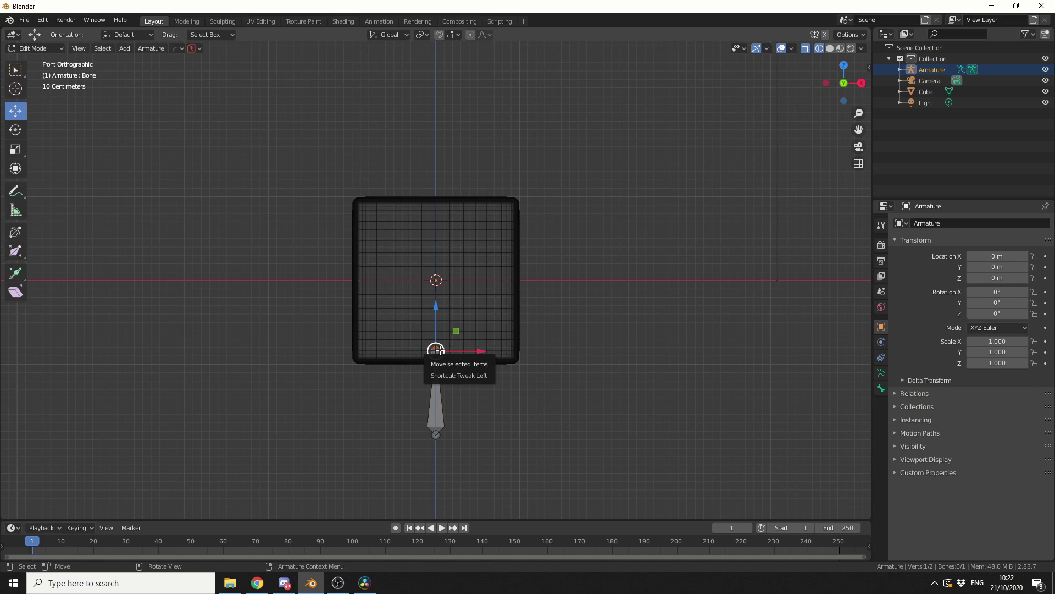
pyautogui.press('e')
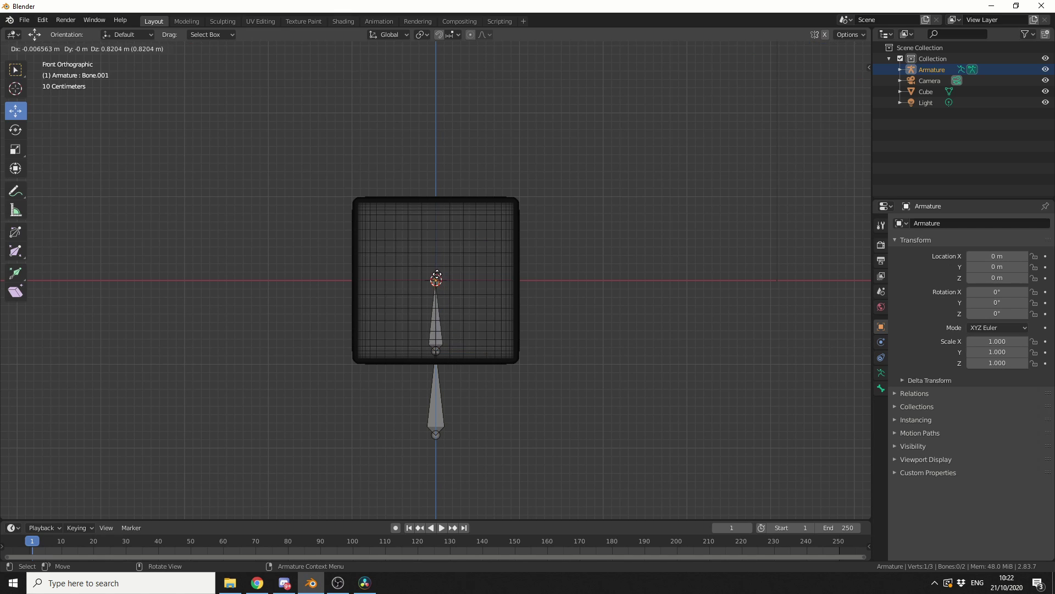
pyautogui.click(437, 267)
pyautogui.press('e')
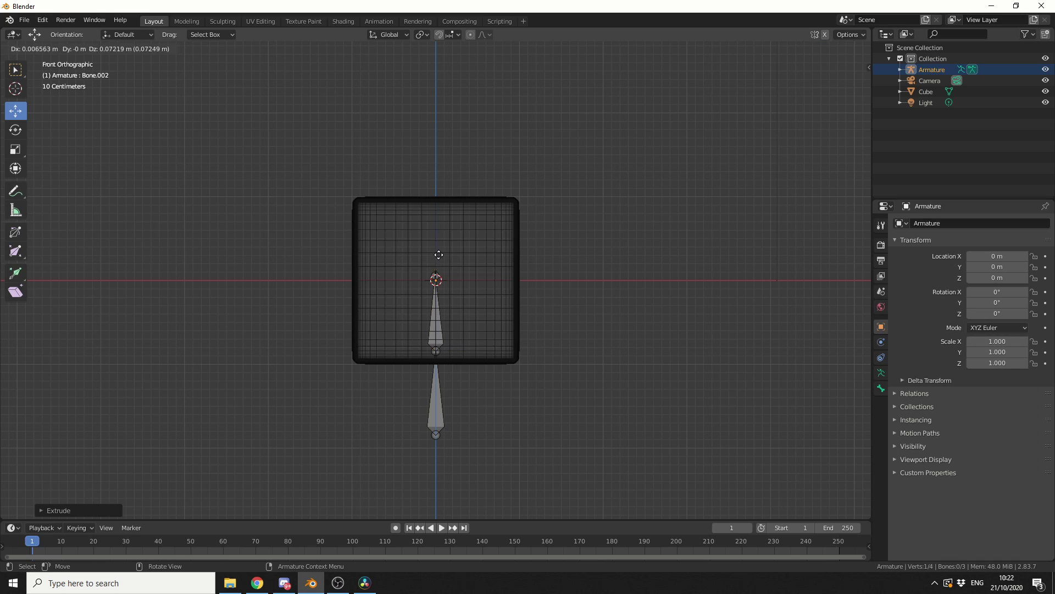
pyautogui.click(439, 181)
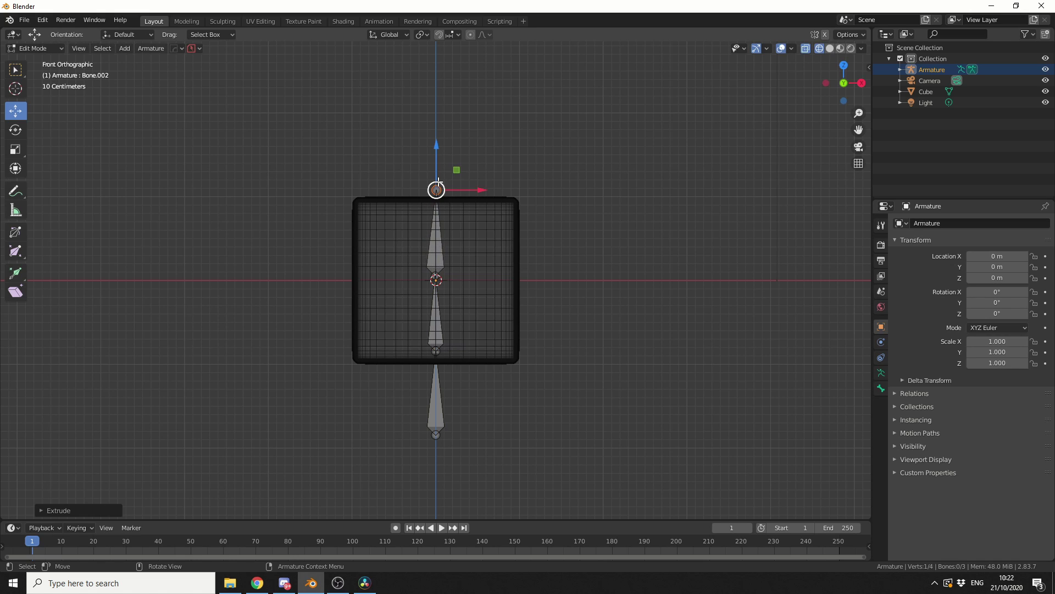
# - Parent the cube to the armature with automatic weights in Object Mode
pyautogui.moveTo(691, 305); pyautogui.dragTo(656, 336, button='middle')
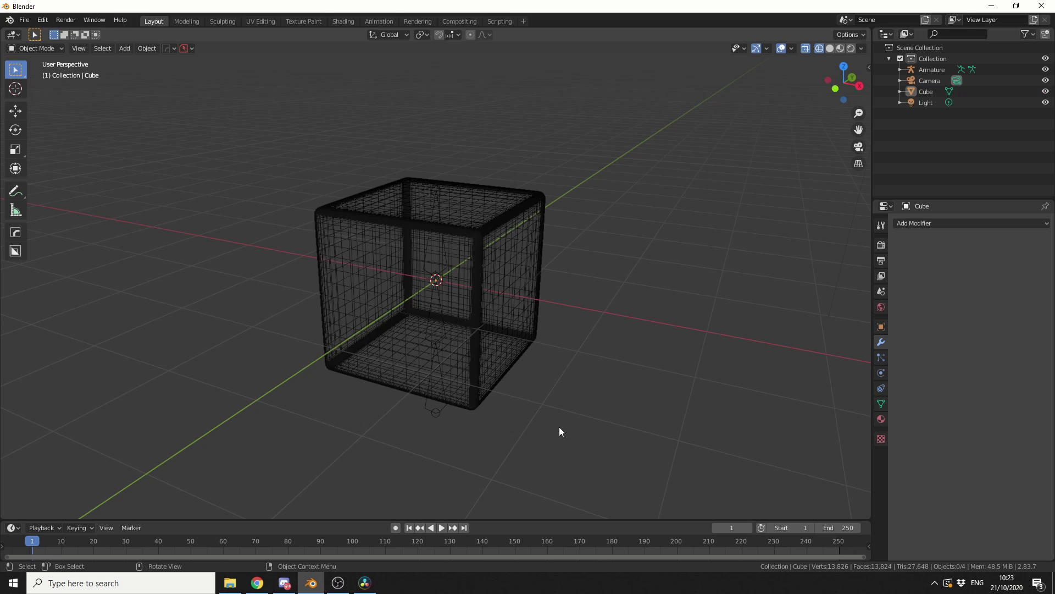
pyautogui.moveTo(575, 300); pyautogui.dragTo(558, 312, button='middle')
pyautogui.click(499, 250)
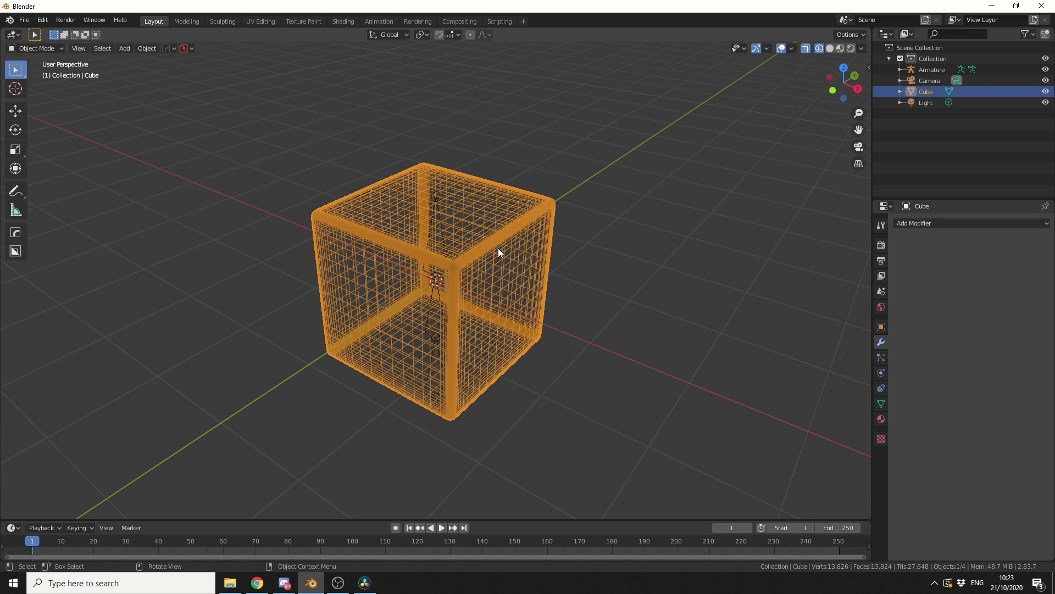
pyautogui.keyDown('shift'); pyautogui.click(439, 194); pyautogui.keyUp('shift')
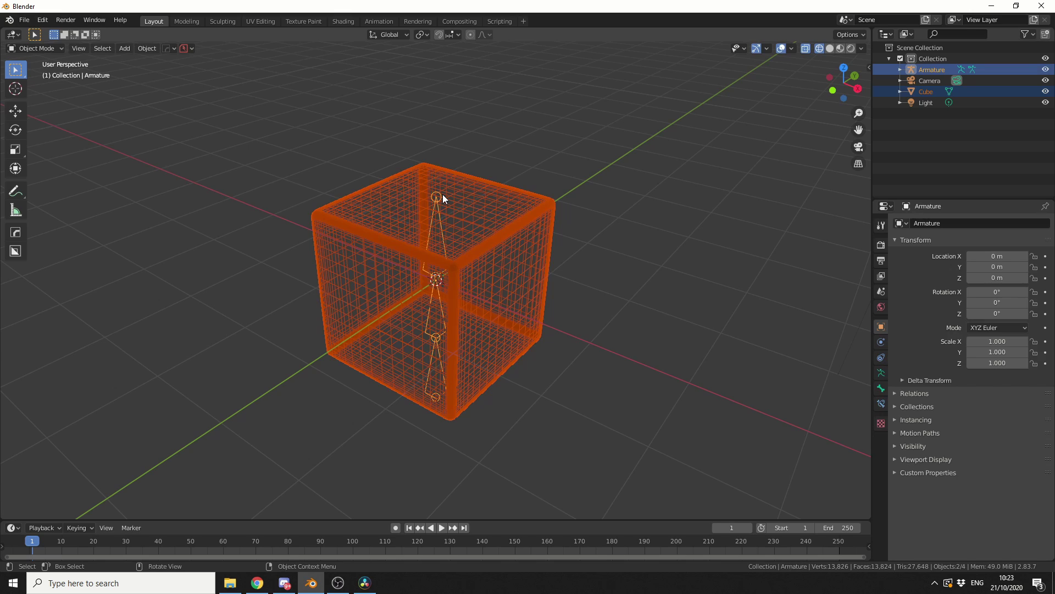
pyautogui.hotkey('ctrl', 'p')
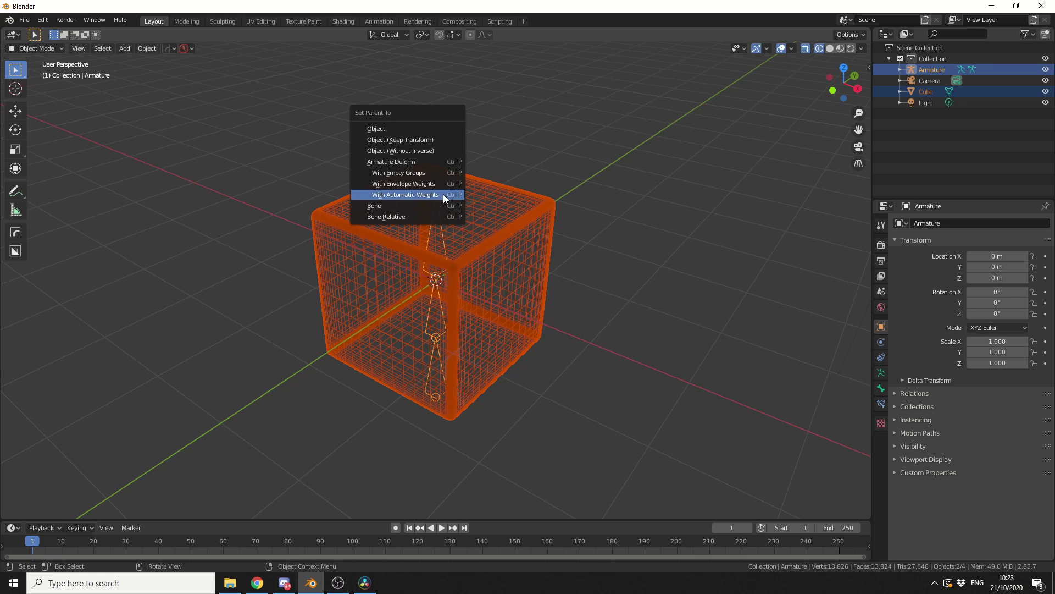
pyautogui.click(443, 194)
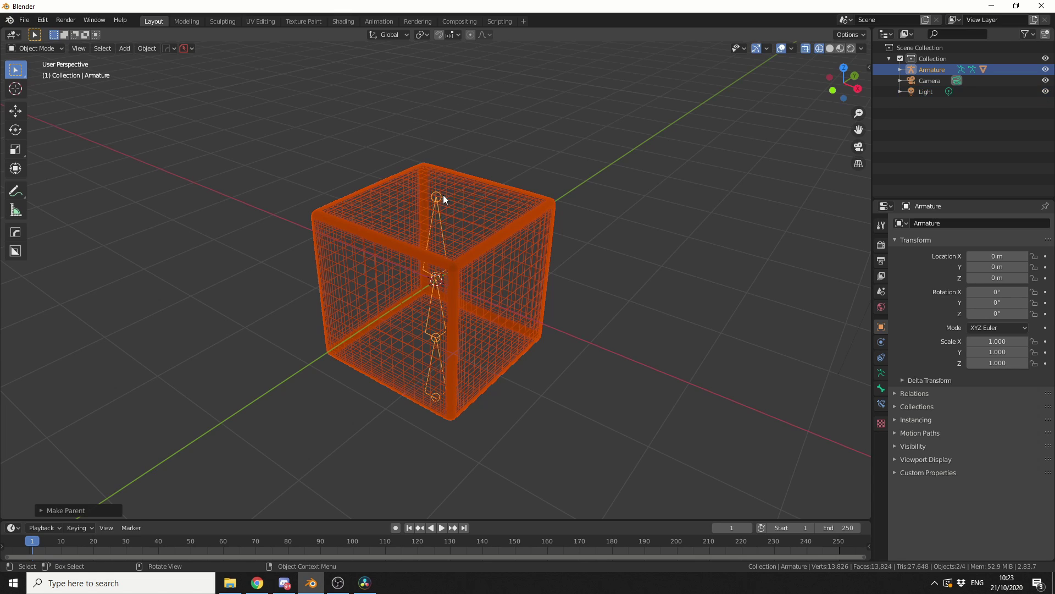
# - Enable Wiggle Bone for the two upper bones in Pose Mode and check the armature's Wiggle Armature setting
pyautogui.moveTo(684, 338); pyautogui.dragTo(767, 334, button='middle')
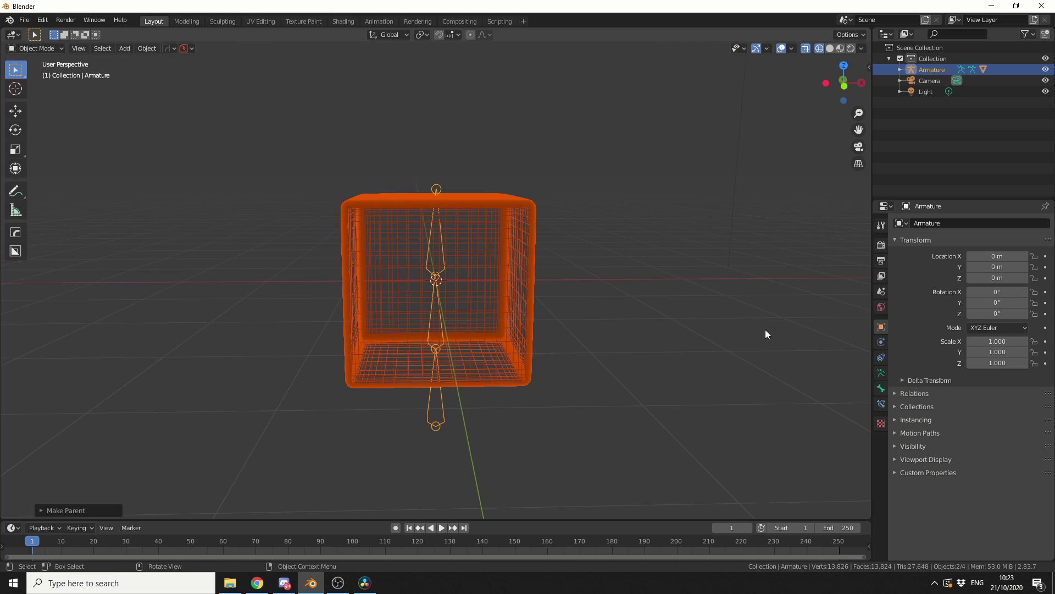
pyautogui.click(438, 409)
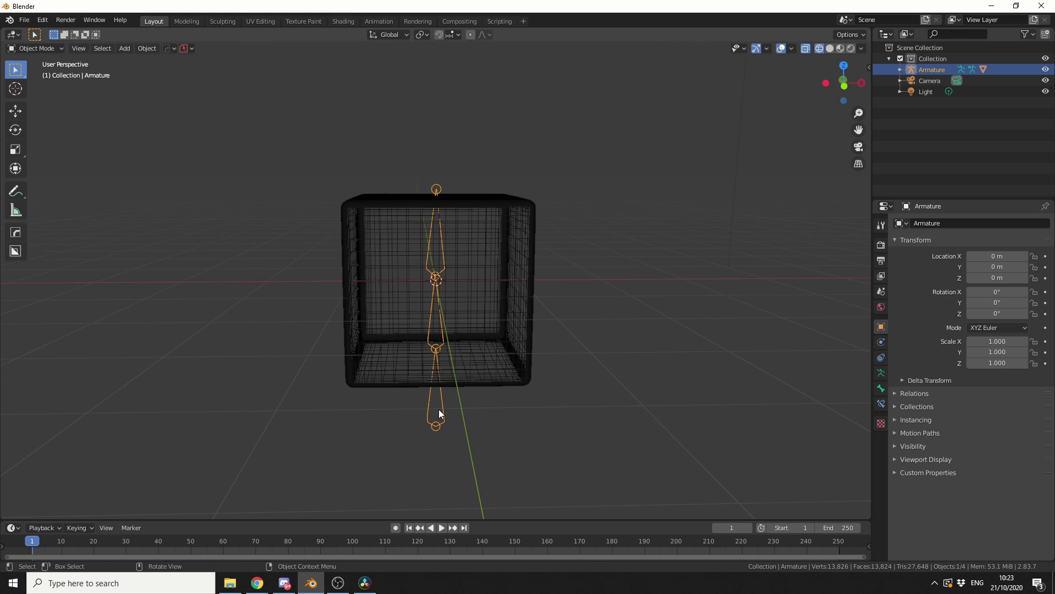
pyautogui.click(961, 69)
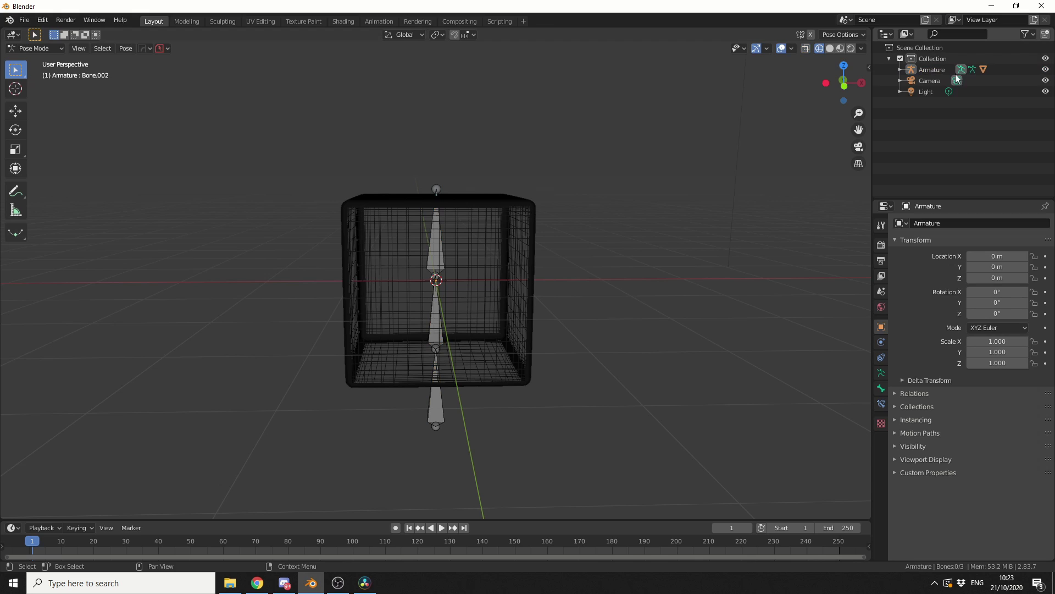
pyautogui.moveTo(652, 477); pyautogui.dragTo(634, 454, button='middle')
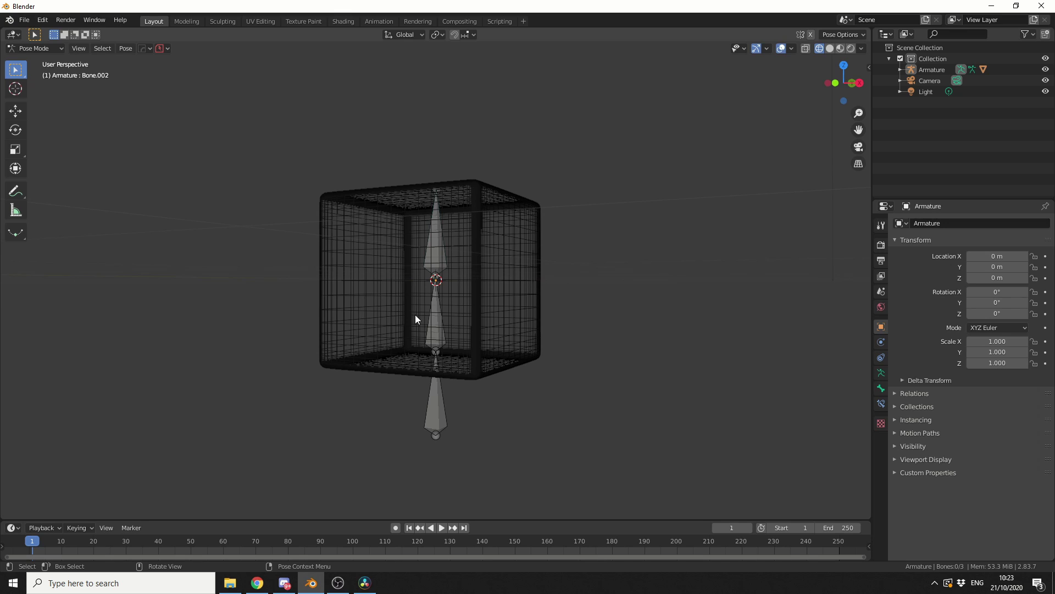
pyautogui.click(431, 321)
pyautogui.keyDown('shift'); pyautogui.click(440, 258); pyautogui.keyUp('shift')
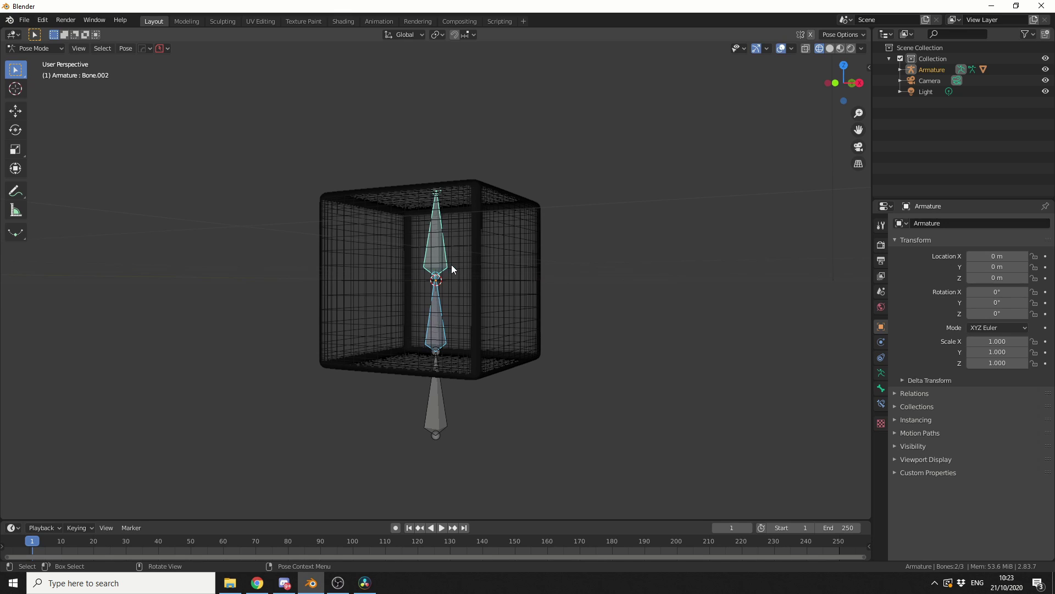
pyautogui.click(881, 388)
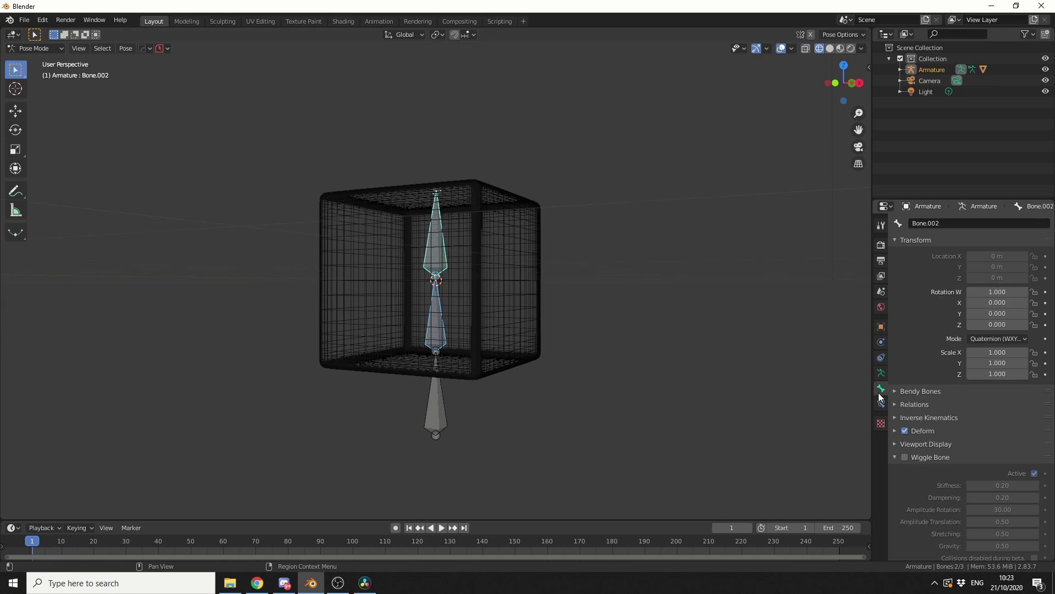
pyautogui.click(904, 457)
pyautogui.scroll(-2, 934, 451)
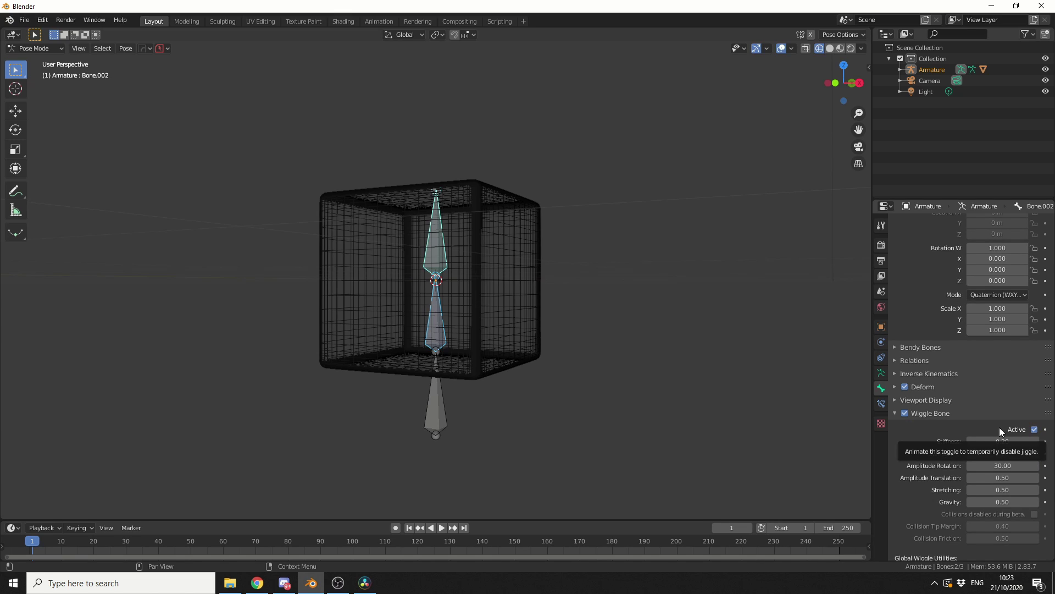
pyautogui.click(881, 373)
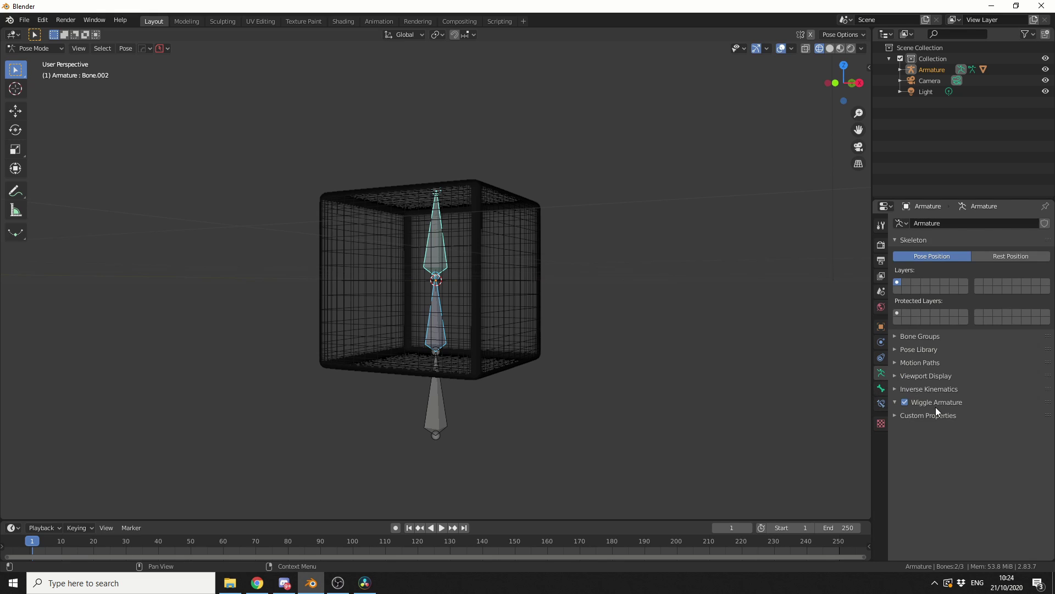
# - Test the jiggle by moving the base bone during playback, then stop and return to frame 0
pyautogui.moveTo(675, 387)
pyautogui.mouseDown(button='middle')
pyautogui.moveTo(717, 412)
pyautogui.moveTo(730, 407)
pyautogui.moveTo(672, 368)
pyautogui.mouseUp(button='middle')
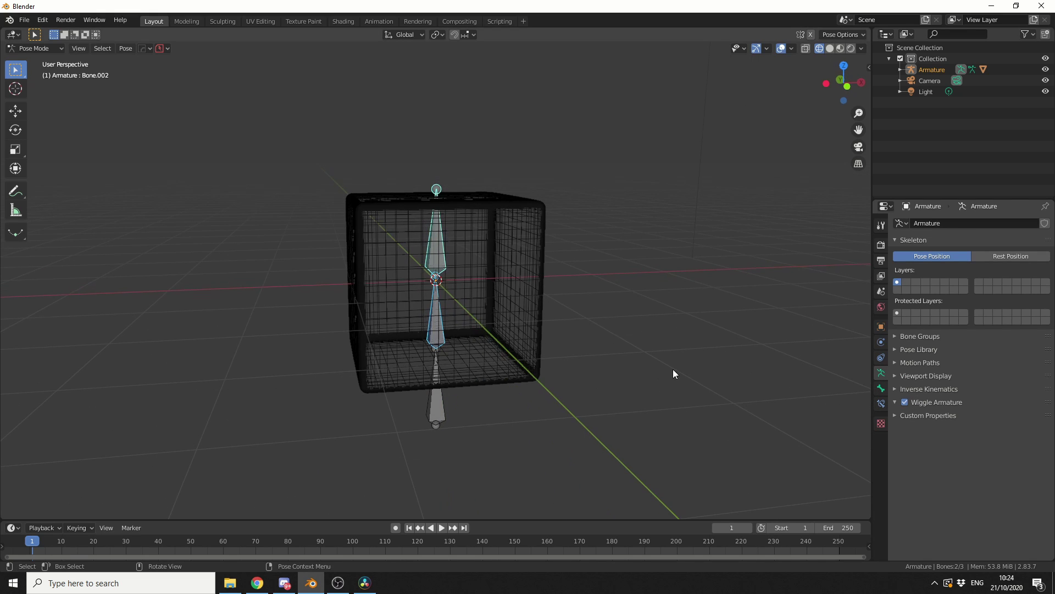
pyautogui.click(442, 405)
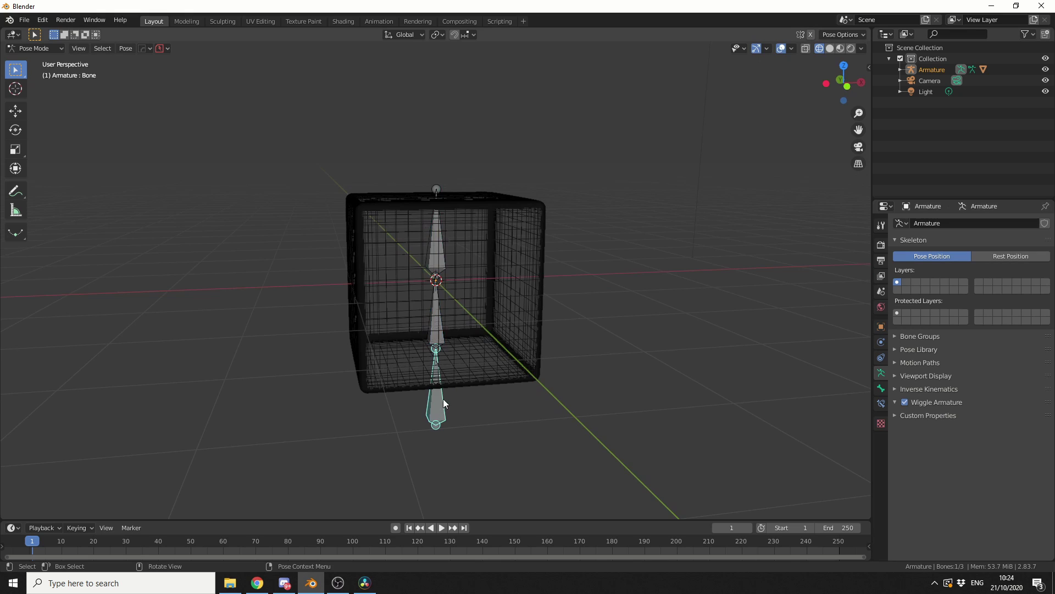
pyautogui.click(444, 528)
pyautogui.press('g')
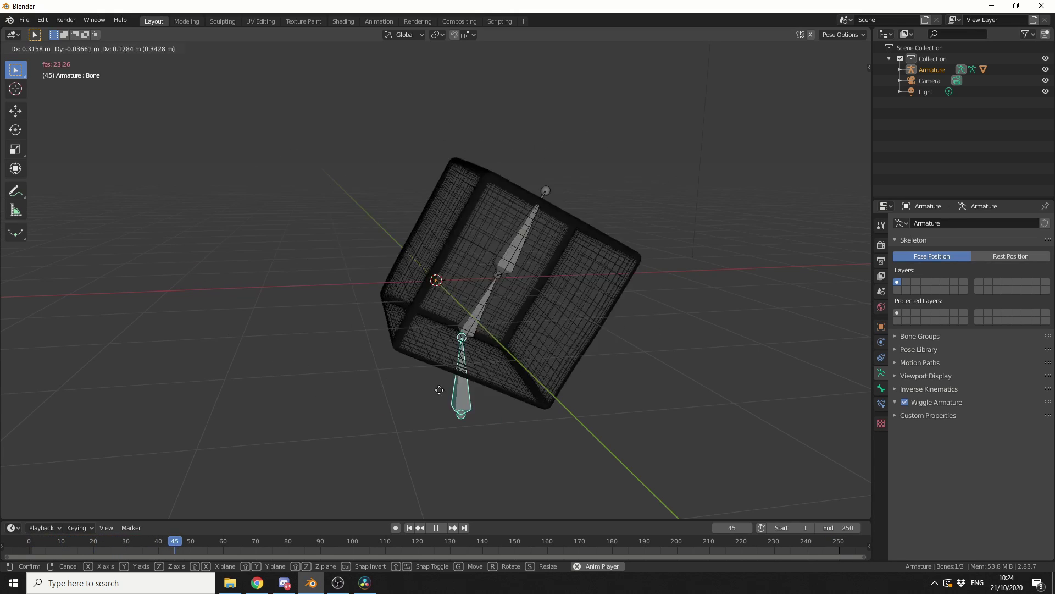
pyautogui.click(466, 382)
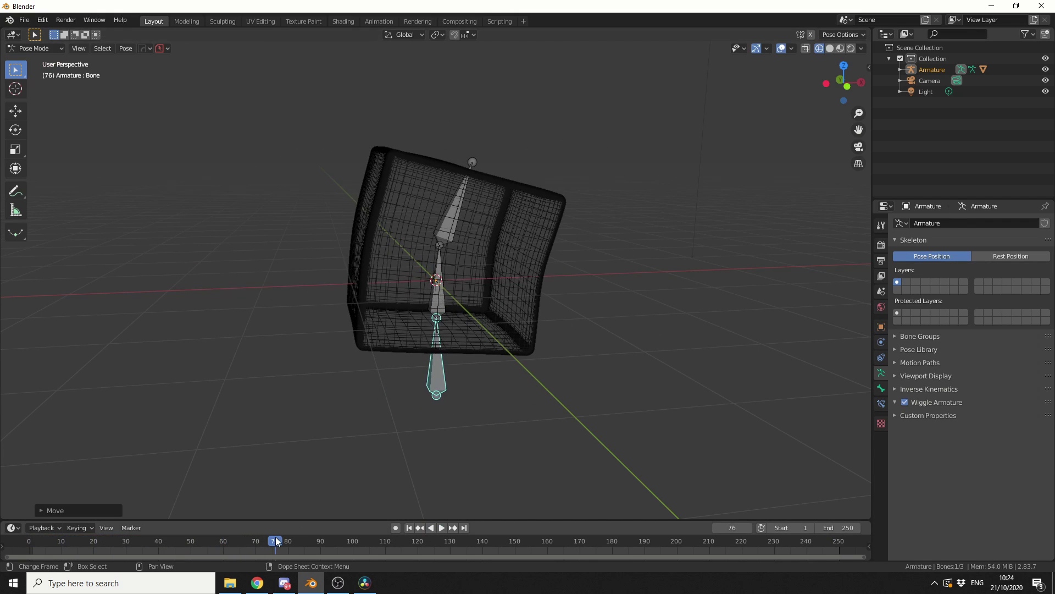
pyautogui.press('Escape')
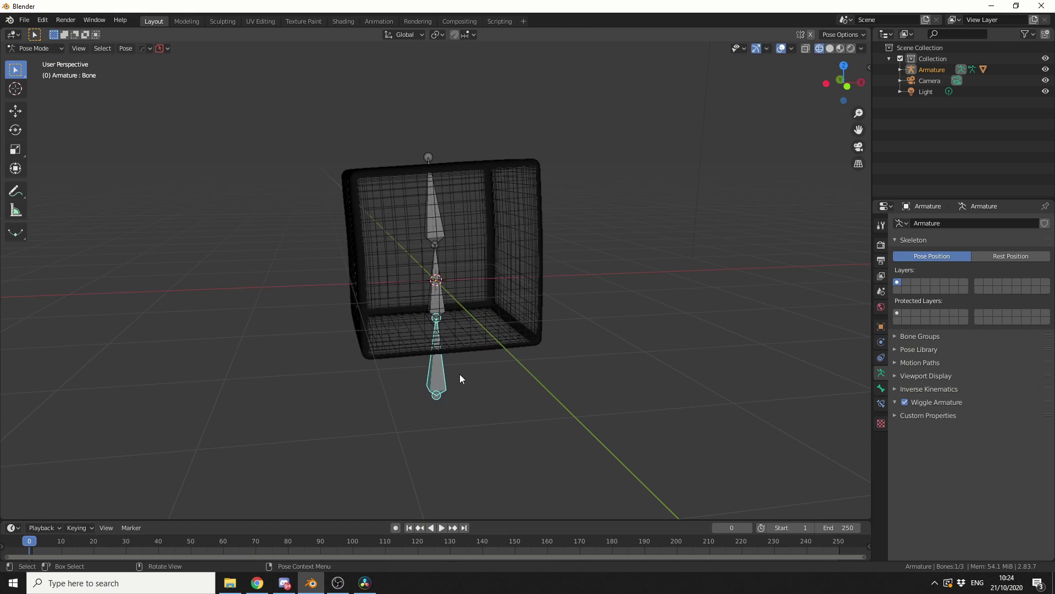
# - Turn on auto keying and keyframe the base bone at different positions on frames 0, 9, 20, 36 and 54
pyautogui.click(395, 527)
pyautogui.press('g')
pyautogui.press('space')
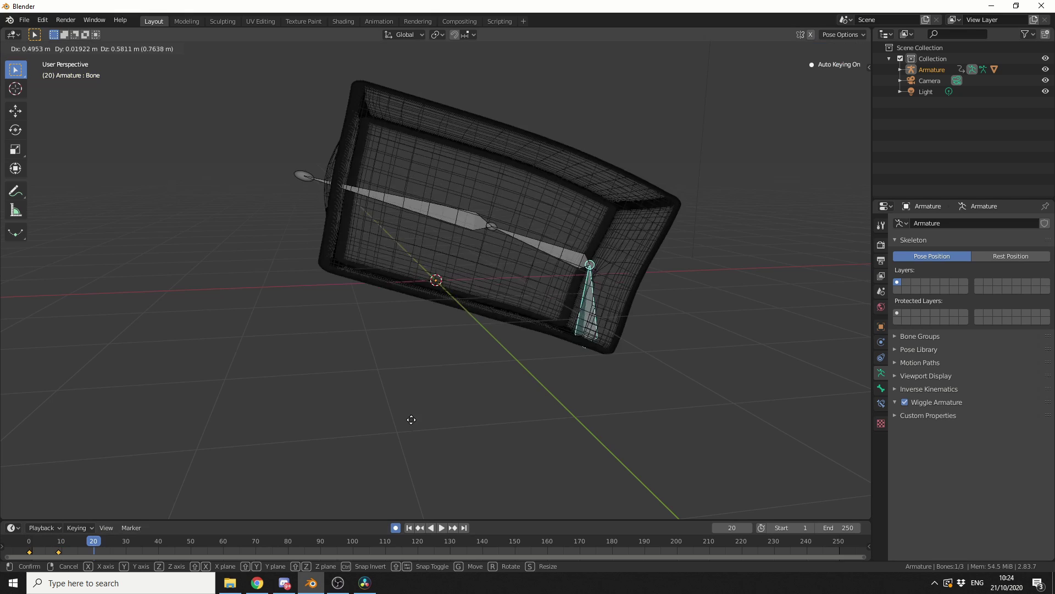
pyautogui.click(237, 447)
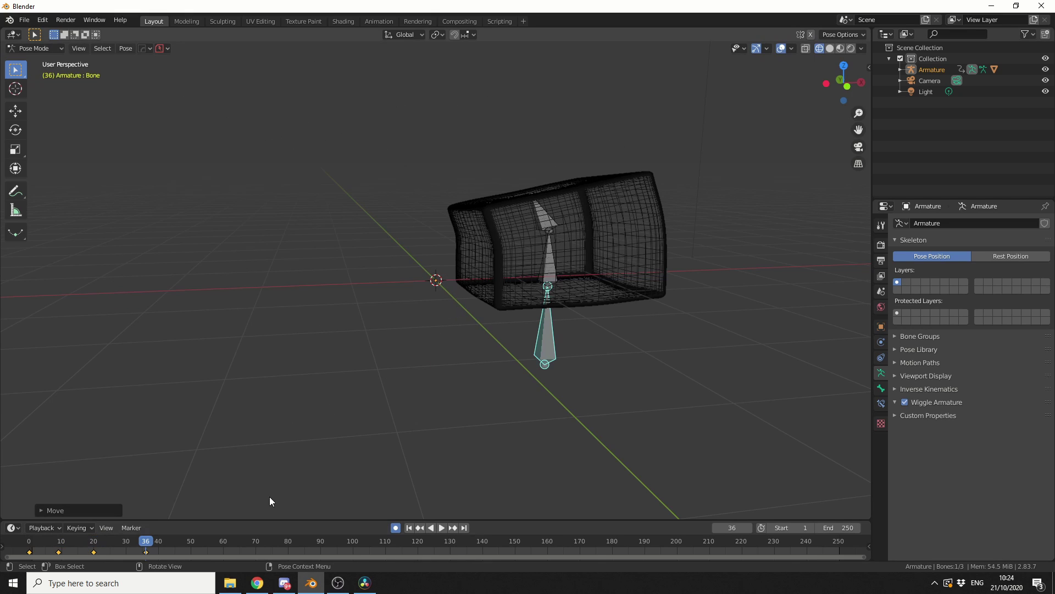
pyautogui.click(204, 544)
pyautogui.press('g')
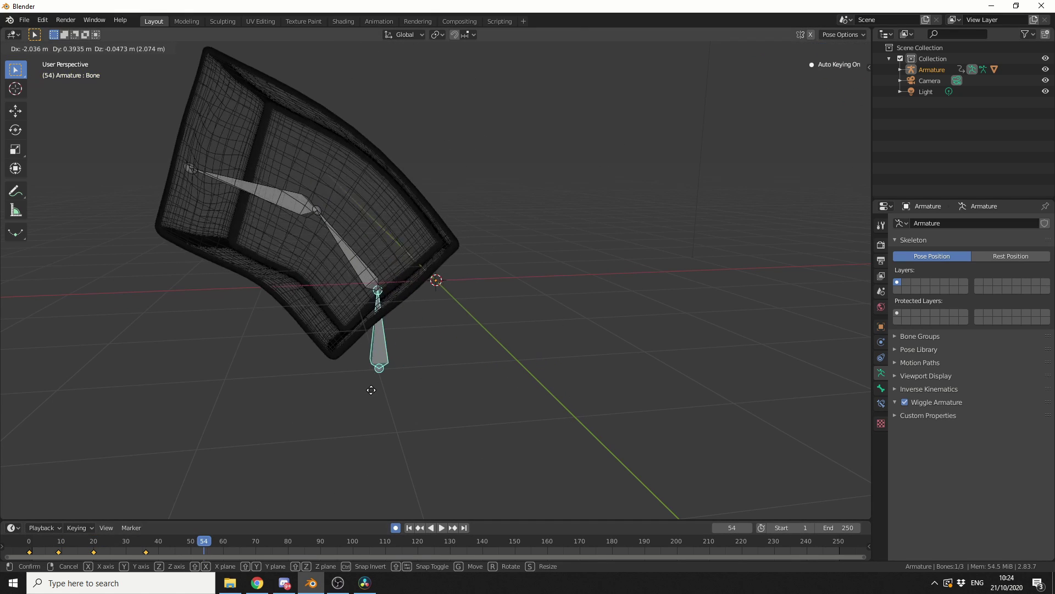
pyautogui.click(389, 393)
# - Play back the keyframed base bone movement from frame 0 to review the cube's wiggle
pyautogui.moveTo(212, 543); pyautogui.dragTo(29, 543)
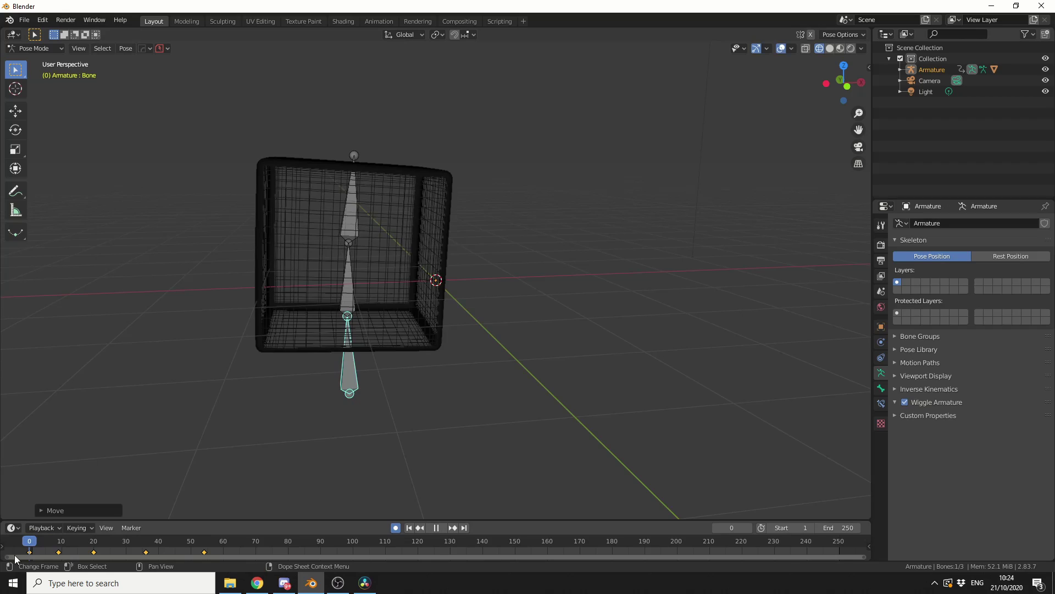
pyautogui.click(441, 527)
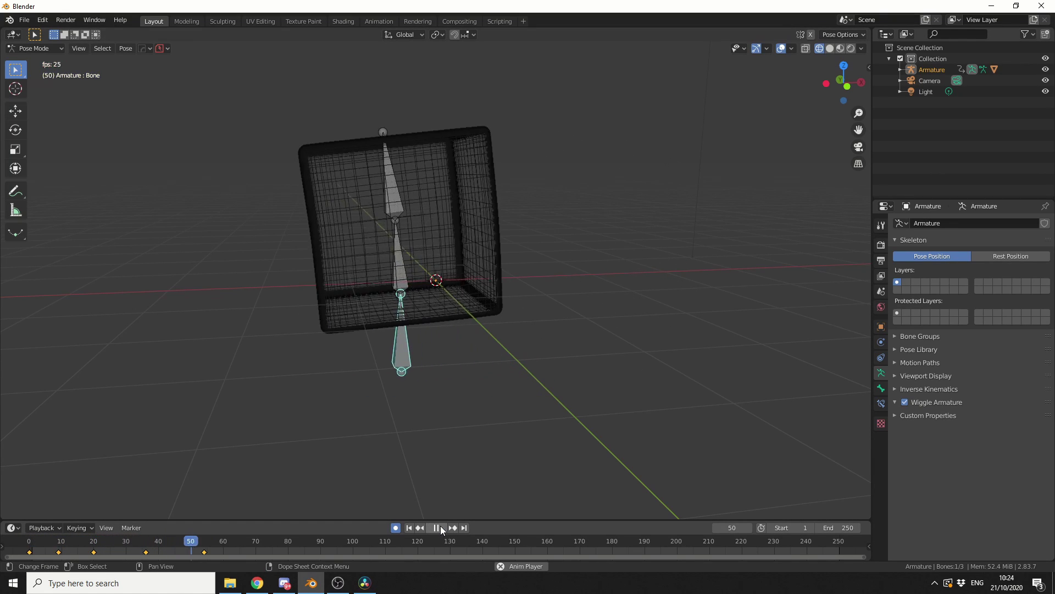
pyautogui.click(440, 527)
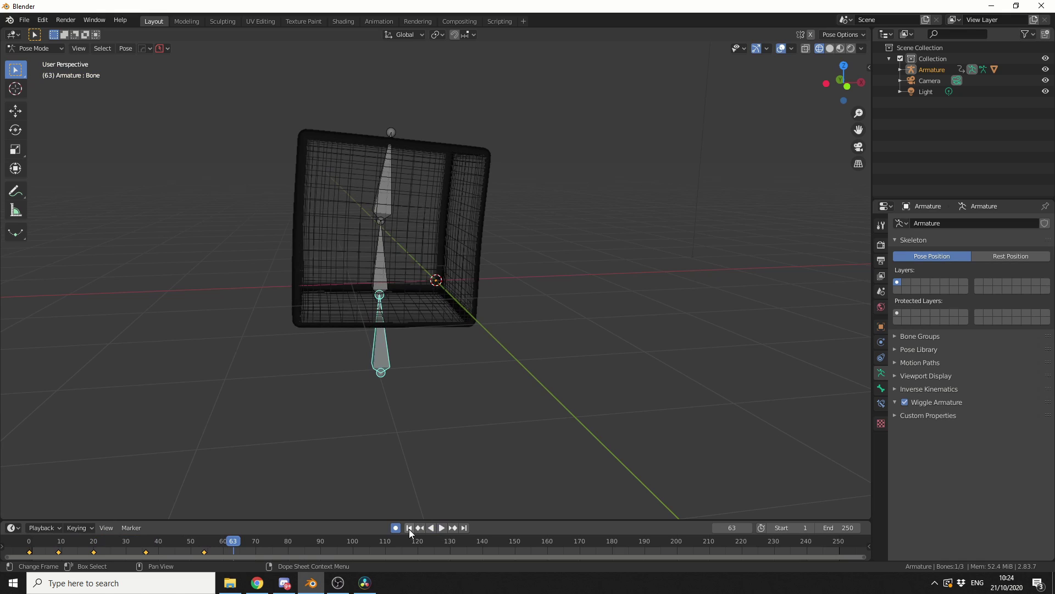
# - Record further base bone motion live by moving the bone from side to side during playback with auto keying on
pyautogui.click(442, 527)
pyautogui.press('g')
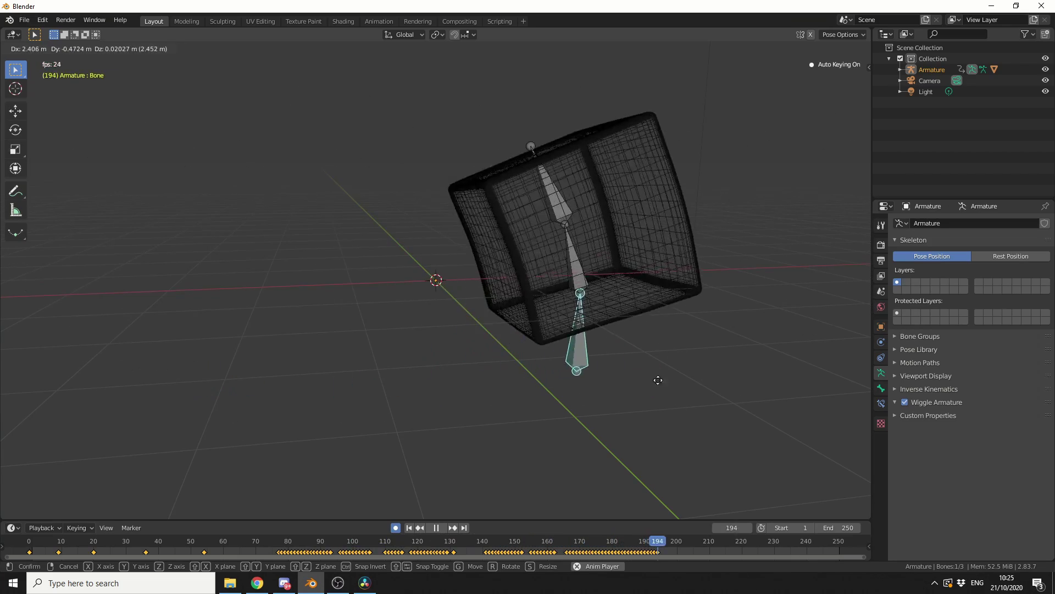
pyautogui.click(524, 392)
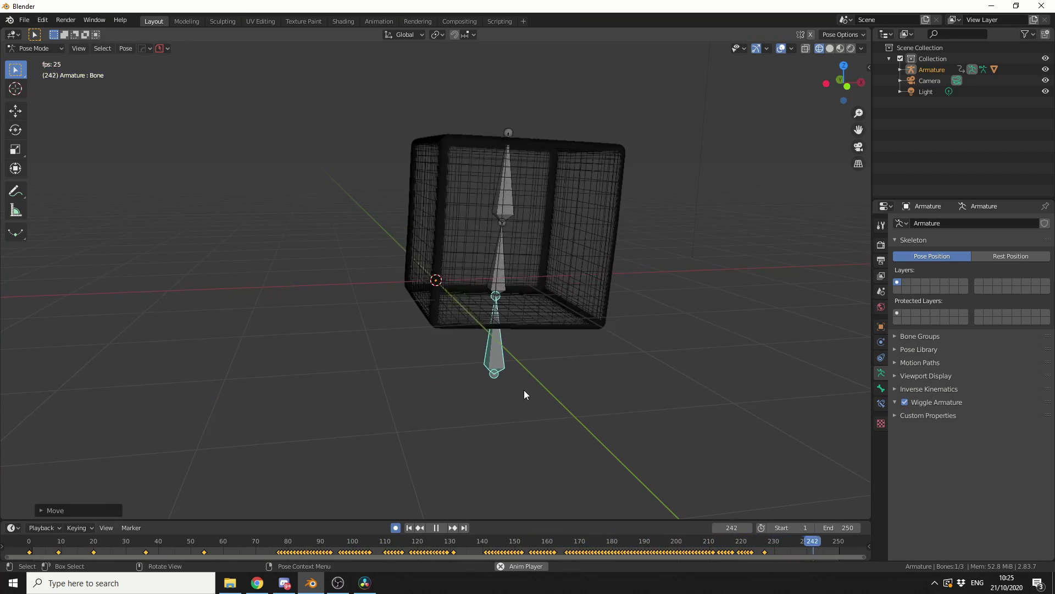